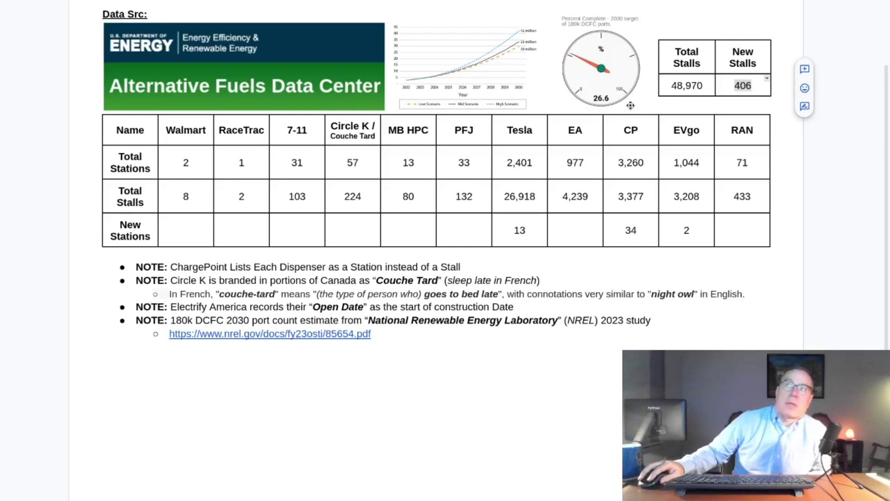
Review the table's New Stations counts (Tesla 13, CP 34, EVgo 2) and the ChargePoint dispenser note.
{"action": "left_click", "coordinate": [532, 232]}
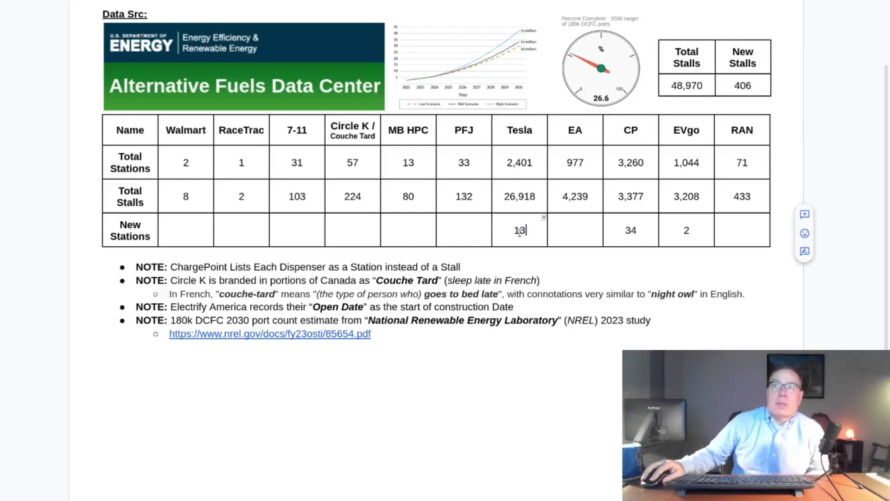
{"action": "double_click", "coordinate": [520, 232]}
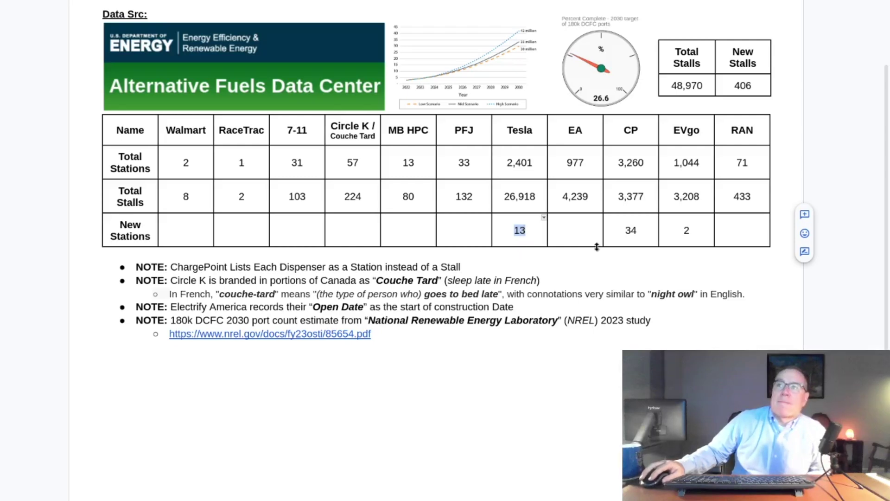
{"action": "left_click_drag", "start_coordinate": [645, 232], "coordinate": [626, 231]}
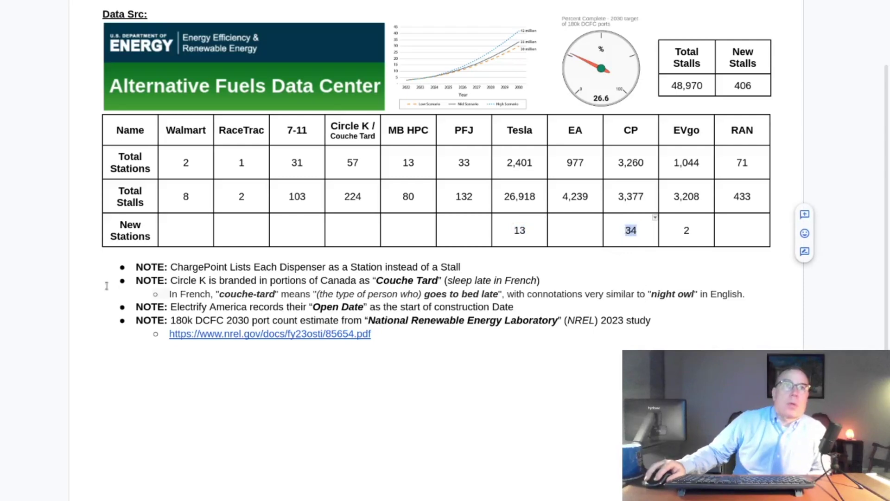
{"action": "left_click_drag", "start_coordinate": [170, 268], "coordinate": [483, 270]}
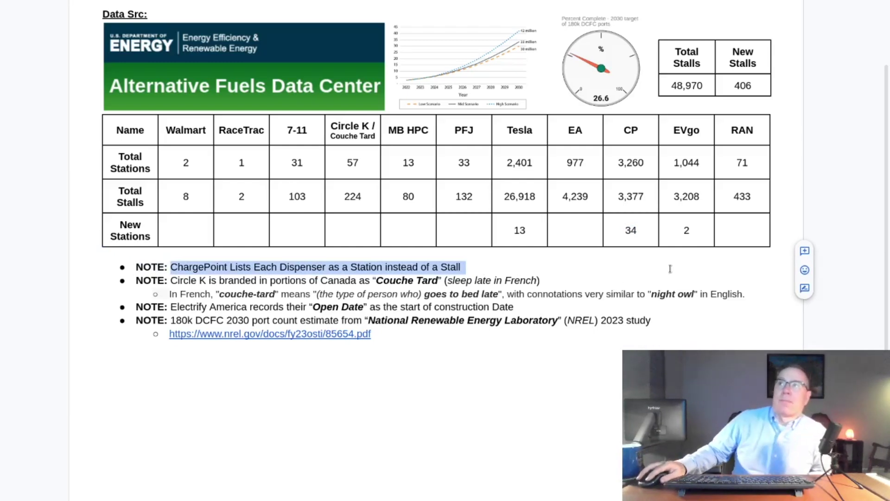
{"action": "double_click", "coordinate": [688, 231]}
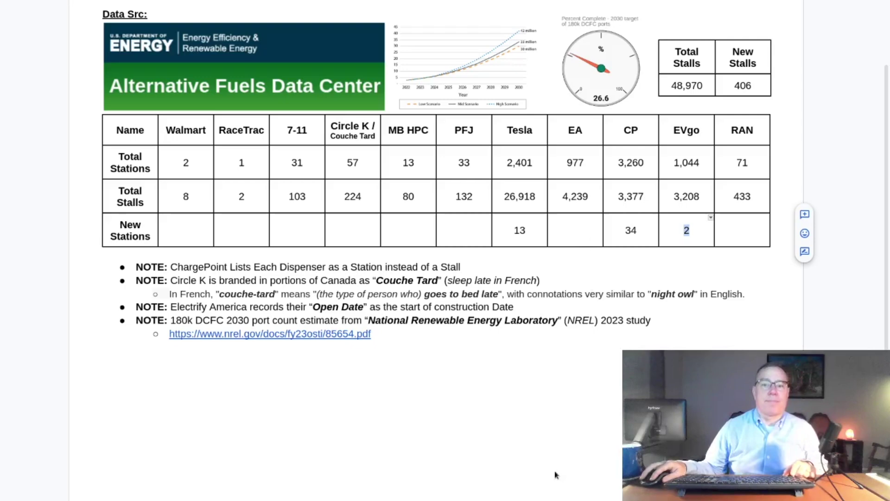
Paste and run the Tesla new-stations query in the terminal, ending it with ';'.
{"action": "key", "text": "super"}
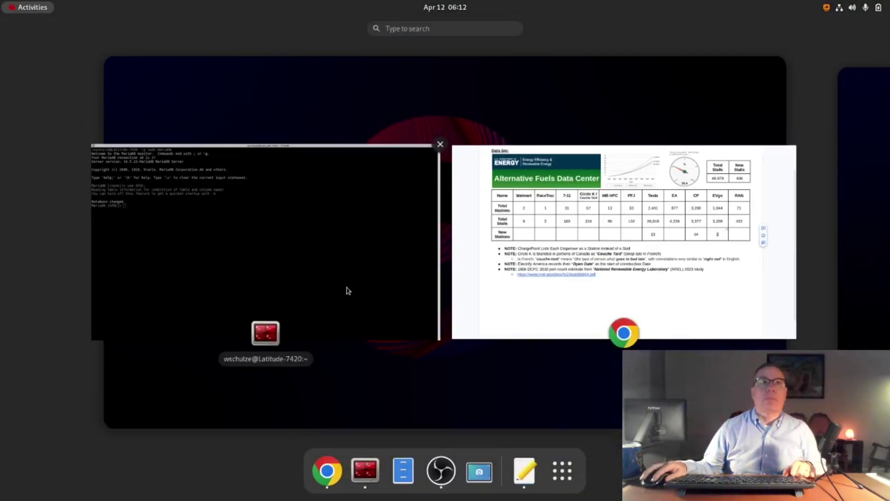
{"action": "left_click", "coordinate": [349, 291]}
{"action": "right_click", "coordinate": [263, 279]}
{"action": "left_click", "coordinate": [307, 297]}
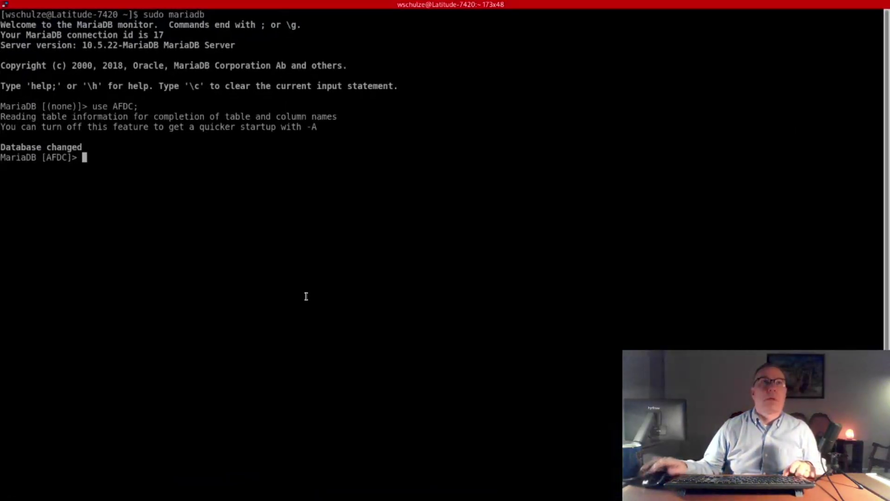
{"action": "type", "text": "select NewData.Station_Name, NewData.City, NewData.State, NewData.EV_Network, NewData.EV_DC_Fast_Count as '# of Stalls', NewData.Open_Date from NewData left join OldData on OldData.Station_Name = NewData.Station_Name where OldData.Station_Name is null and NewData.Station_Name like '%esla Su%' order by NewData.id"}
{"action": "type", "text": ";"}
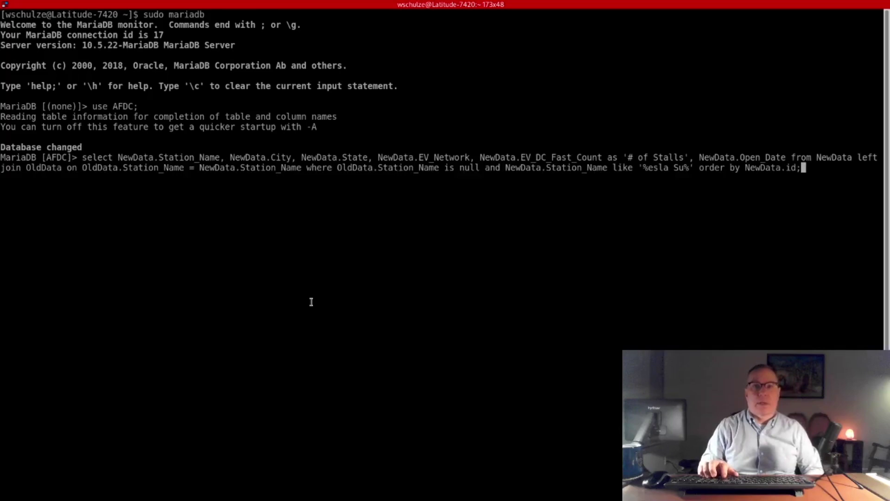
{"action": "key", "text": "Return"}
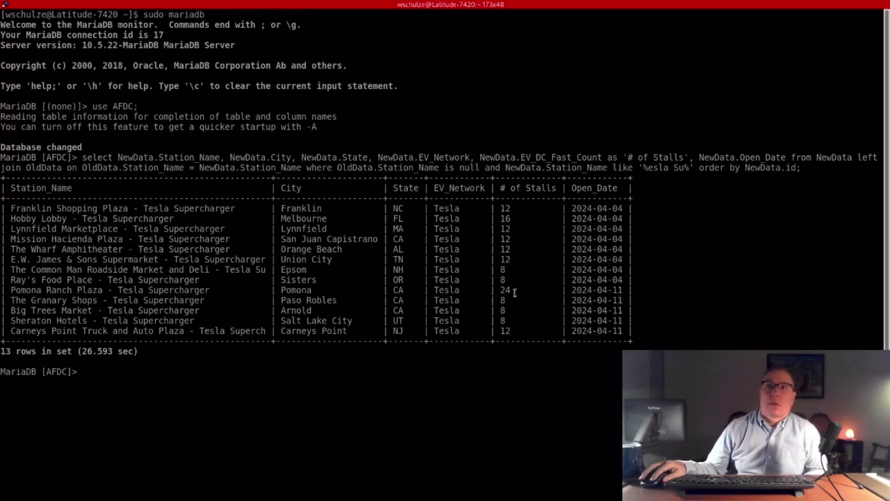
Highlight the Pomona Ranch Plaza (24 stalls) and Melbourne Hobby Lobby result rows.
{"action": "left_click_drag", "start_coordinate": [515, 292], "coordinate": [18, 291]}
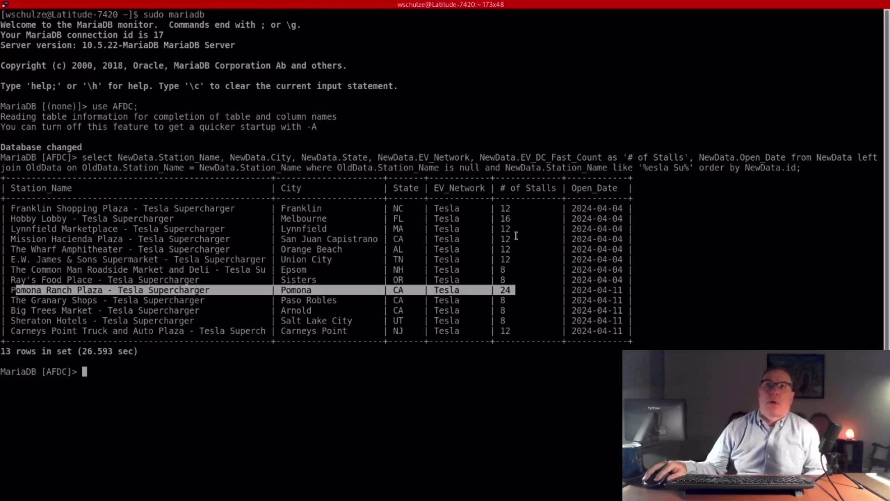
{"action": "left_click_drag", "start_coordinate": [515, 218], "coordinate": [167, 219]}
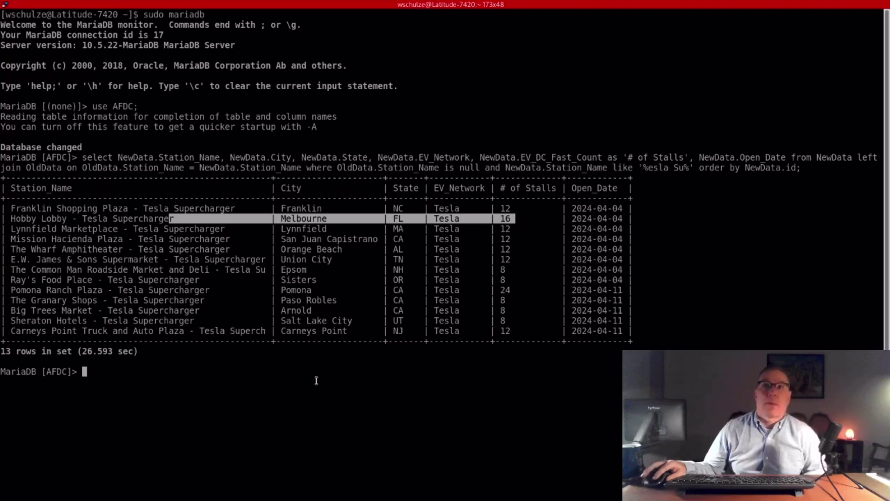
{"action": "left_click", "coordinate": [317, 380]}
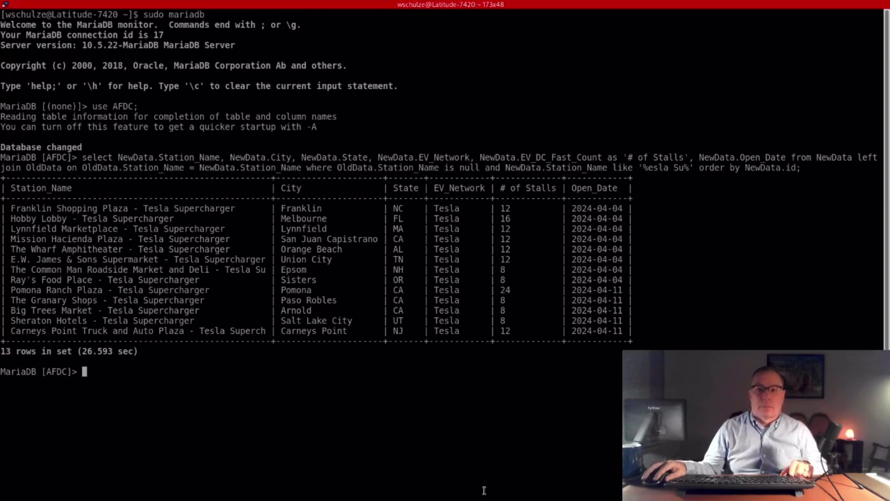
{"action": "key", "text": "super"}
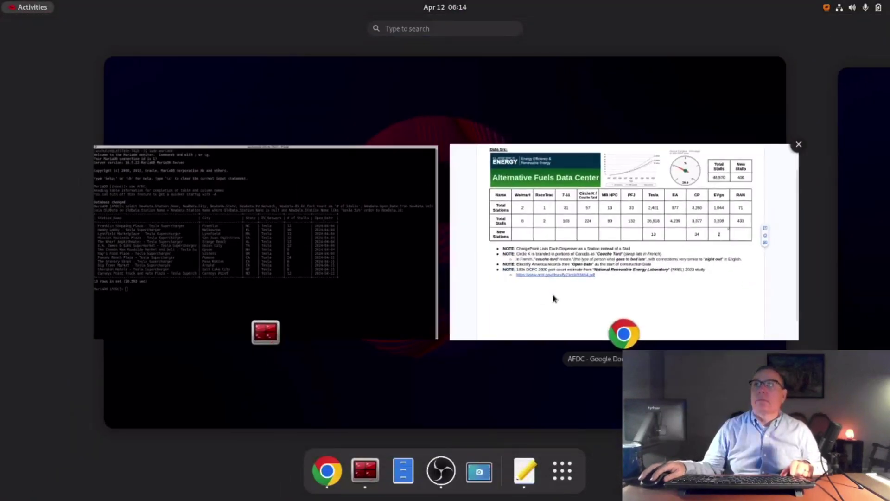
Paste and run the Electrify America query, getting 959 rows, and mark the Finley Stadium row.
{"action": "key", "text": "super"}
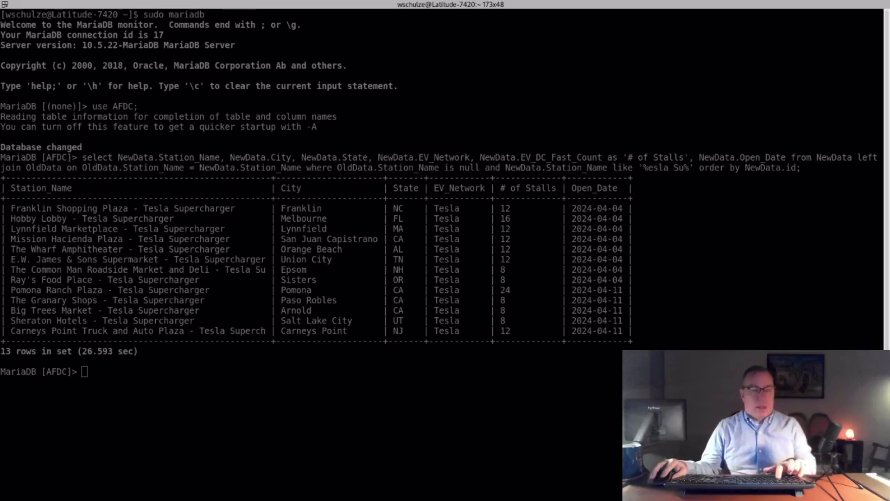
{"action": "right_click", "coordinate": [161, 392]}
{"action": "left_click", "coordinate": [185, 231]}
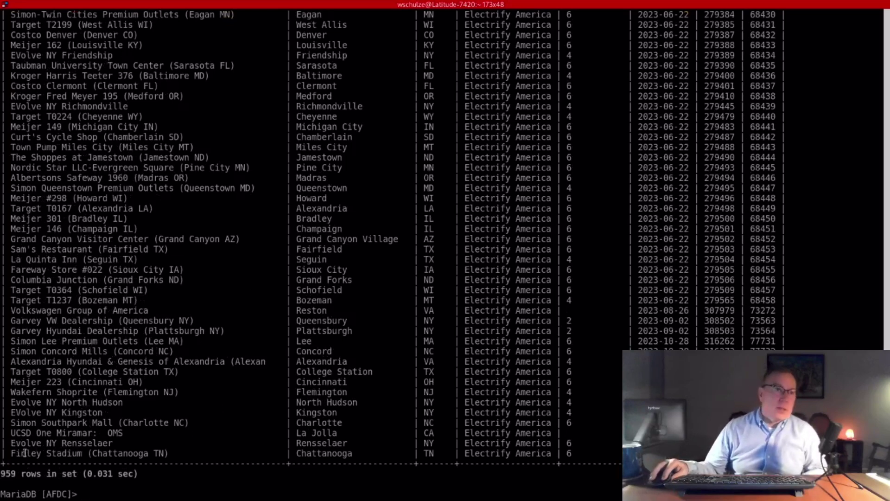
{"action": "left_click_drag", "start_coordinate": [10, 454], "coordinate": [650, 454]}
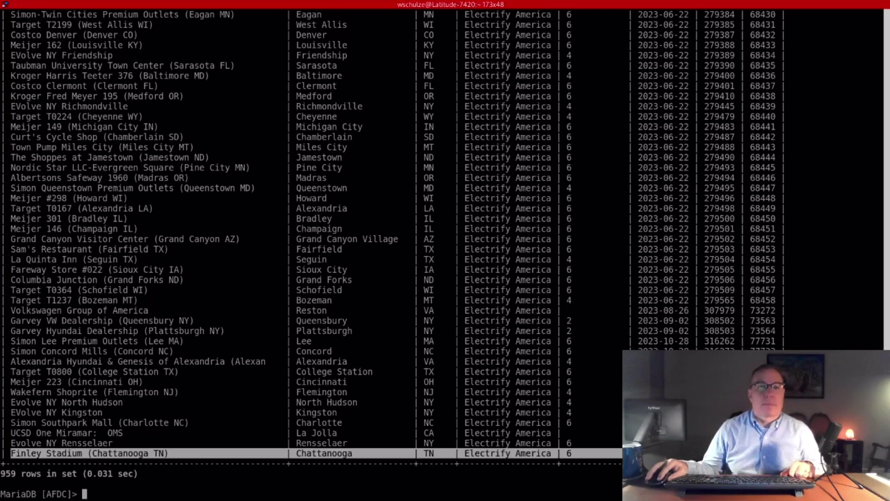
{"action": "key", "text": "super"}
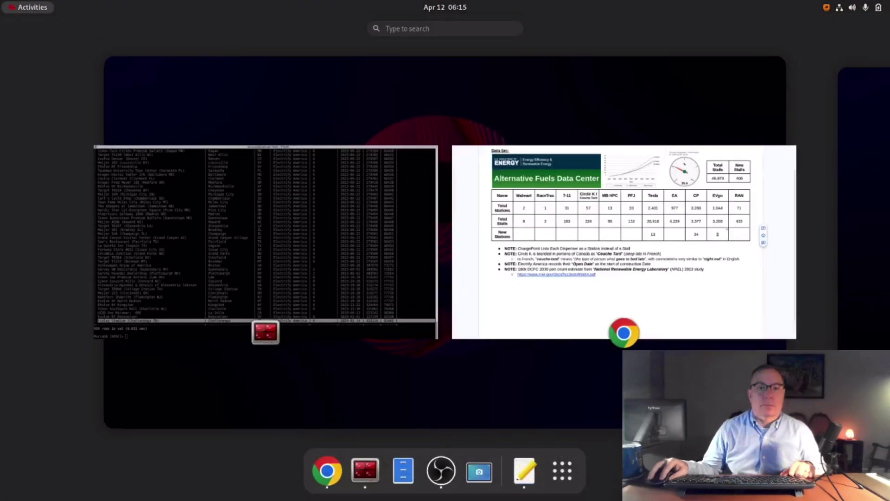
Paste and run the ChargePoint query for ids above 84000, returning 34 new stations.
{"action": "key", "text": "super"}
{"action": "key", "text": "super"}
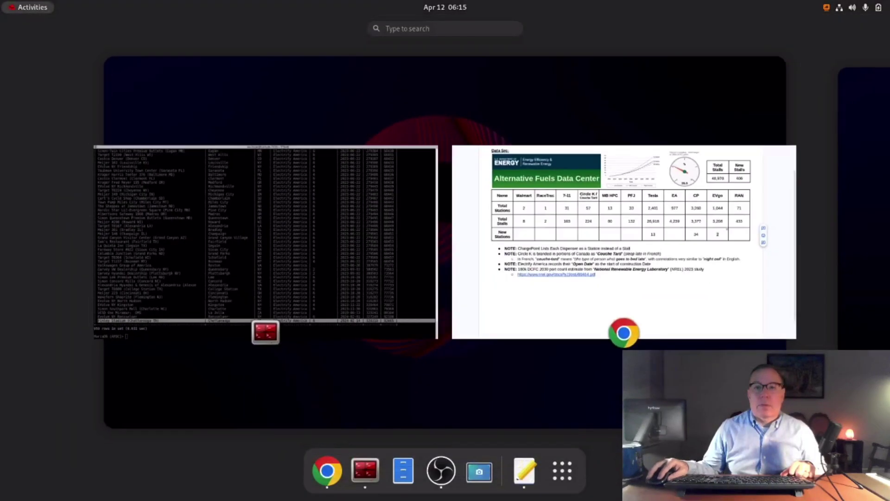
{"action": "key", "text": "super"}
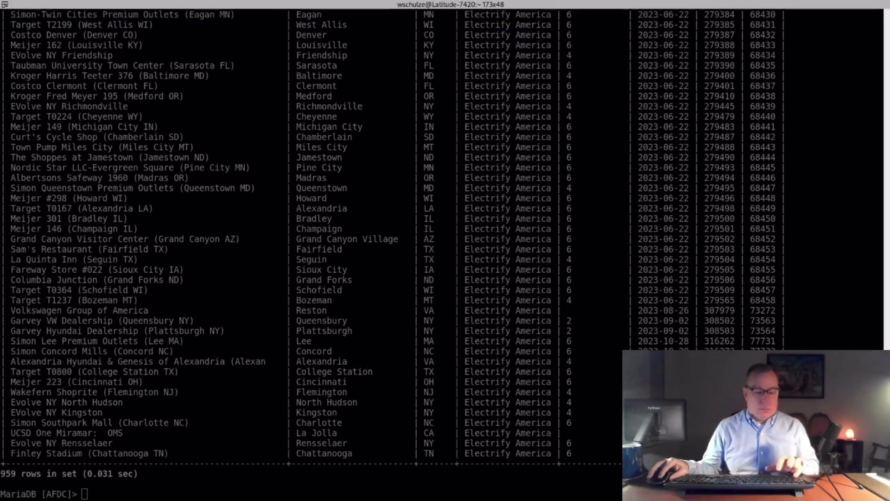
{"action": "right_click", "coordinate": [173, 365]}
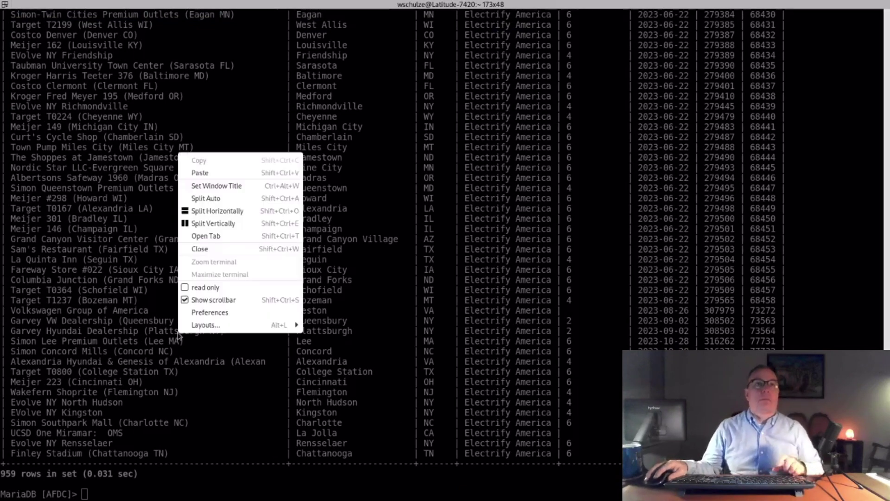
{"action": "left_click", "coordinate": [213, 176]}
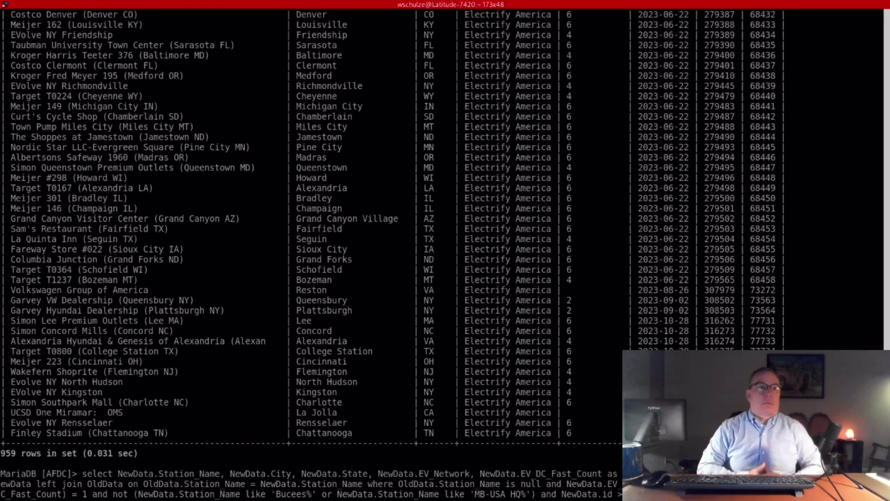
{"action": "key", "text": "Return"}
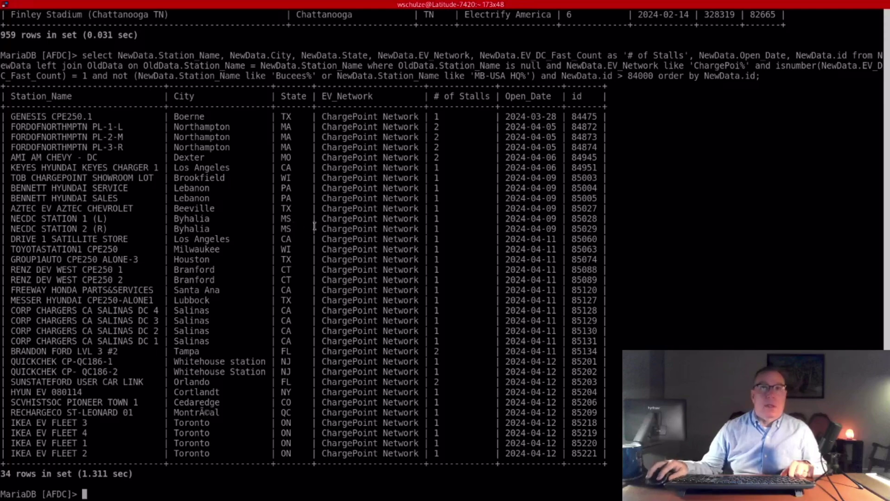
{"action": "key", "text": "super"}
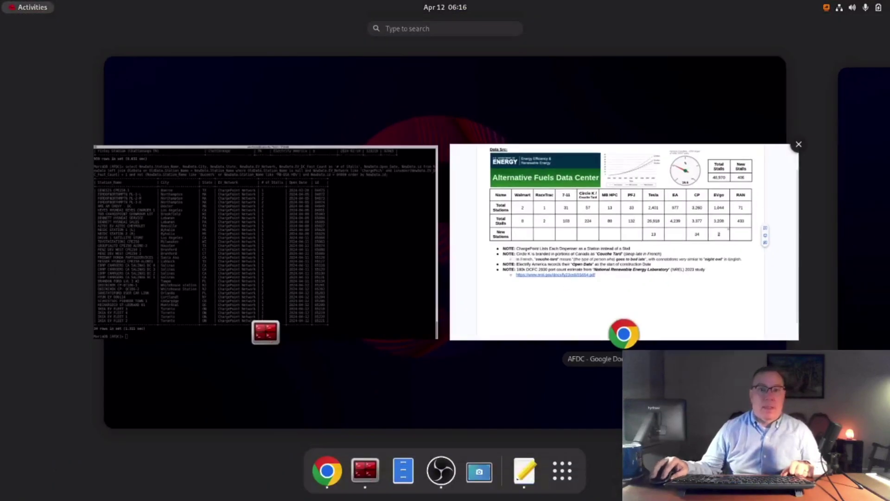
{"action": "key", "text": "super"}
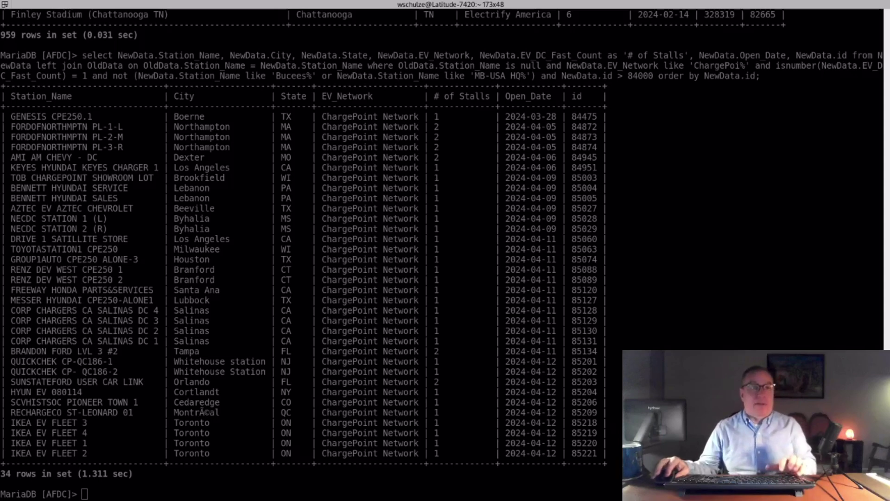
Paste and run the eVgo query, returning the Jacksonville and Cary stations.
{"action": "right_click", "coordinate": [240, 207]}
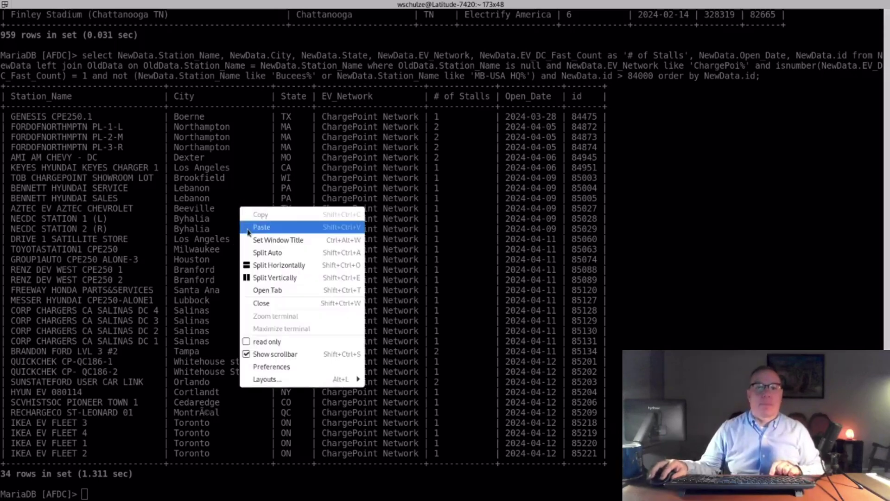
{"action": "left_click", "coordinate": [248, 228]}
{"action": "key", "text": "ctrl+shift+v"}
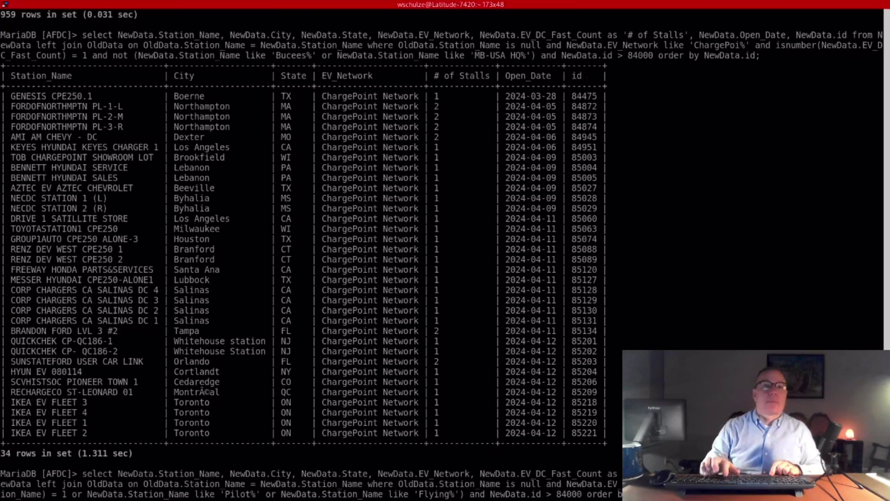
{"action": "key", "text": "Return"}
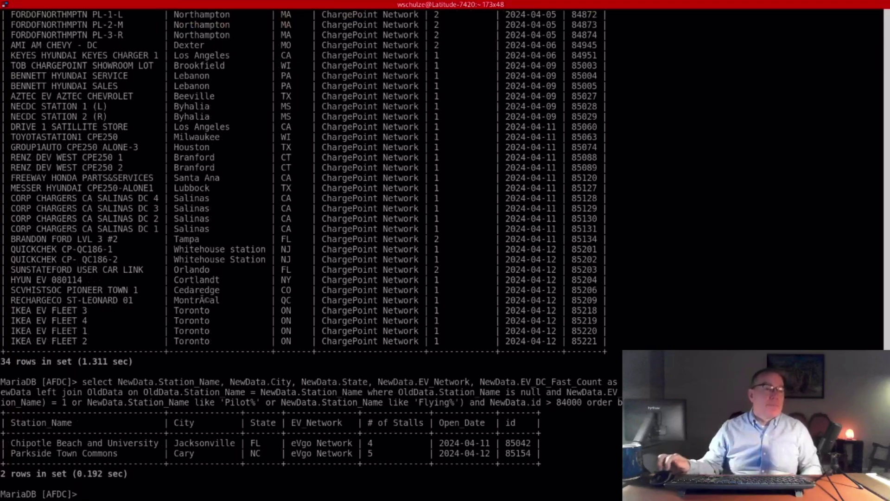